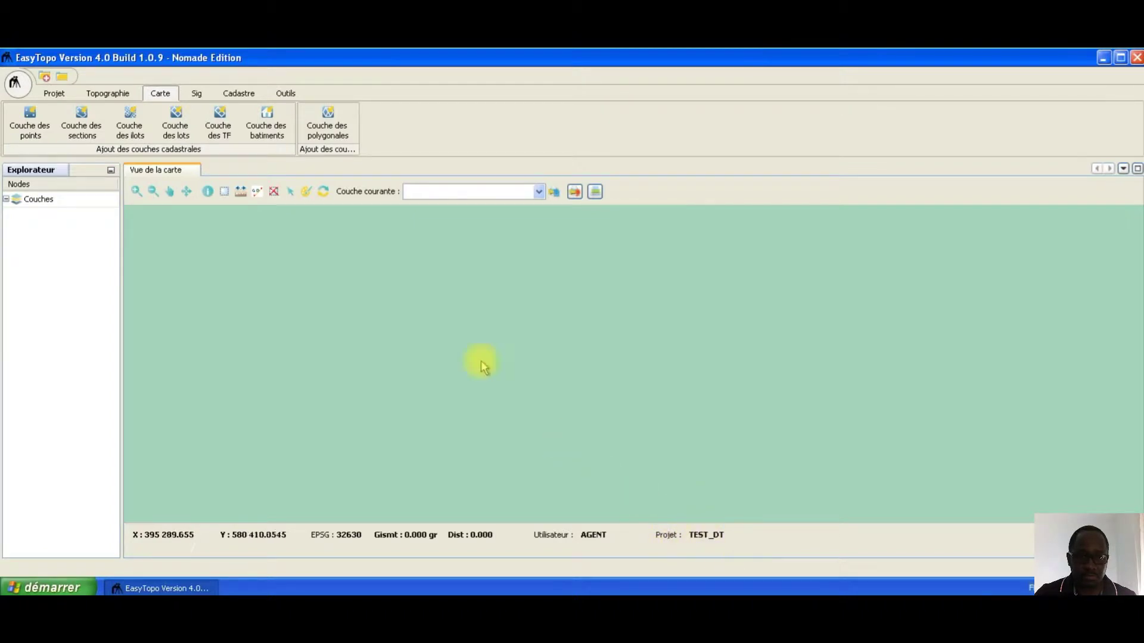
# Step: Start the lot tool Chanfrein par Distance au Sommet for chamfering a corner by distance from the vertex
pyautogui.click(251, 95)
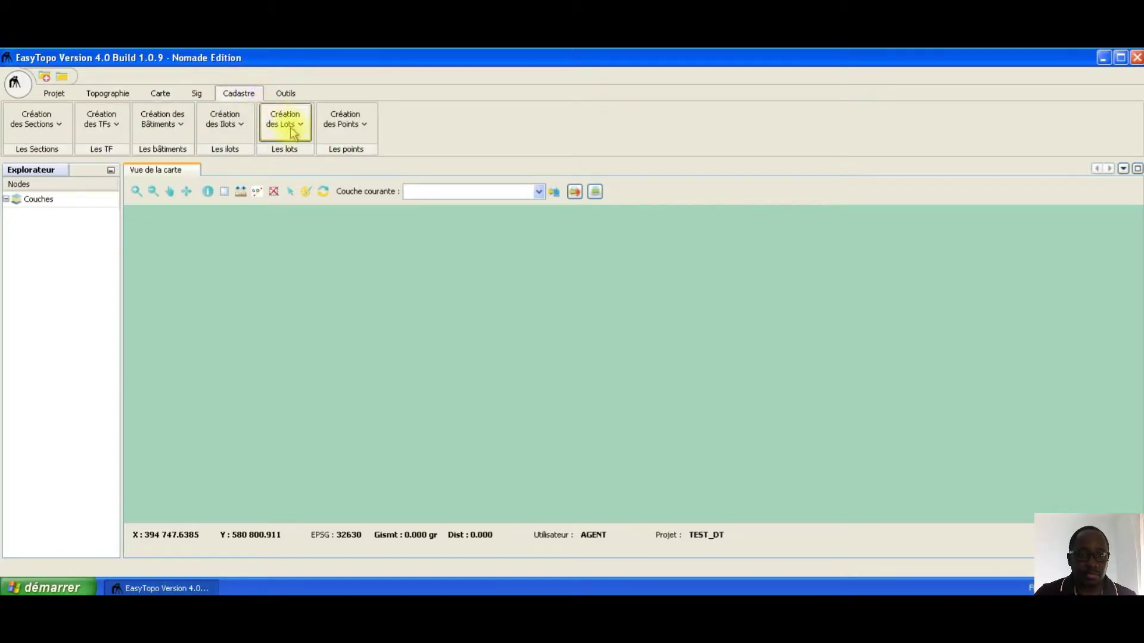
pyautogui.click(299, 138)
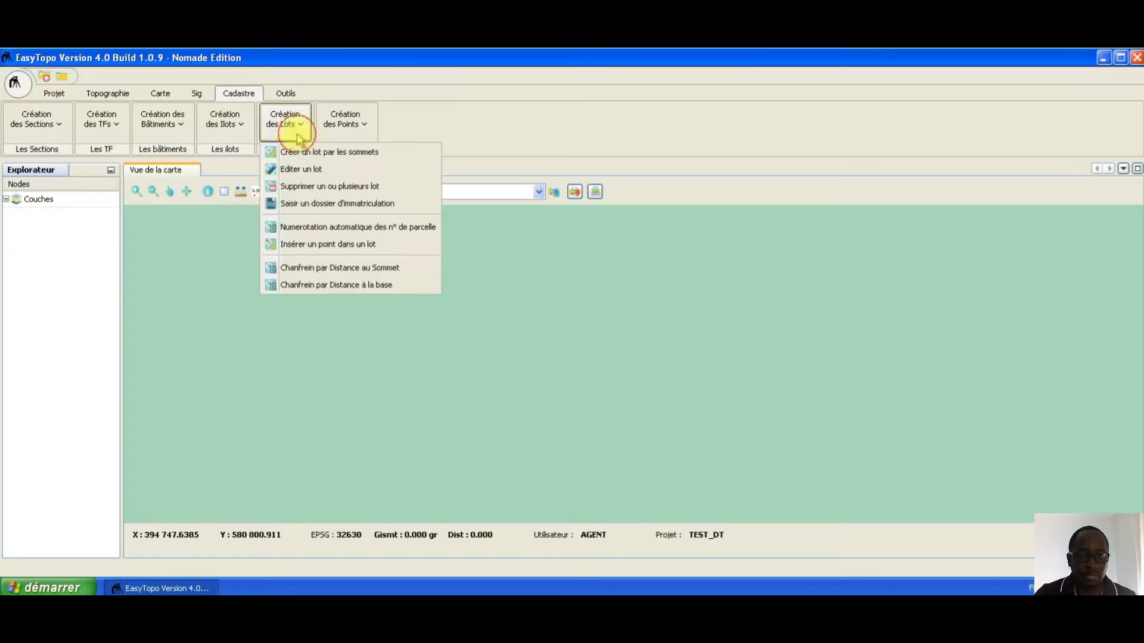
pyautogui.click(418, 269)
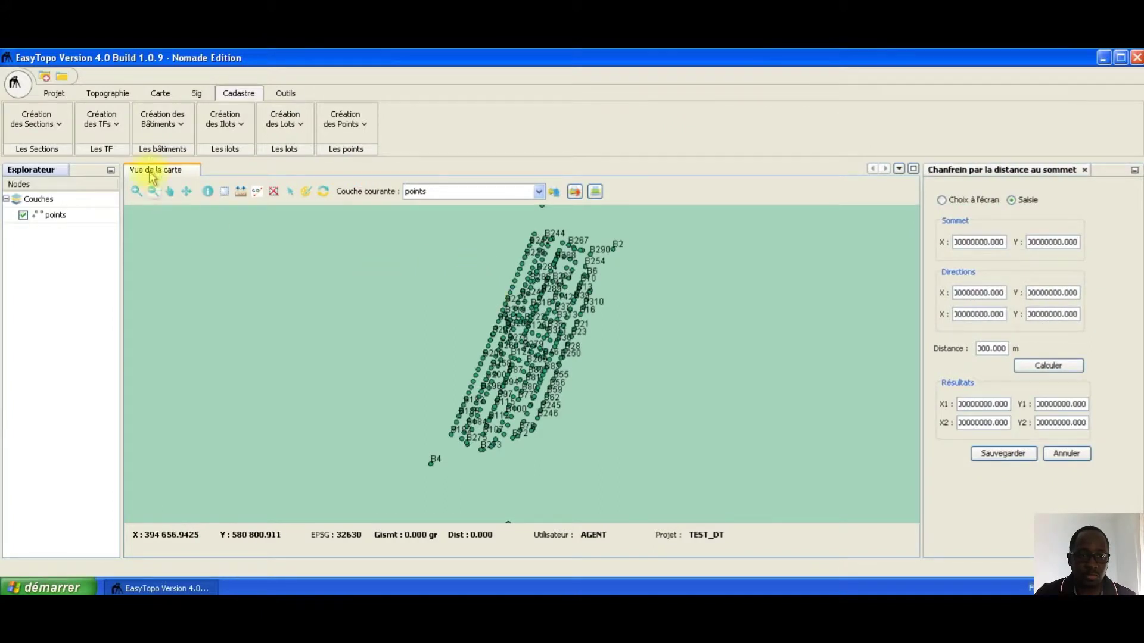
# Step: Add the lots layer to the map and zoom in on the open area around points B276 to B279
pyautogui.click(161, 95)
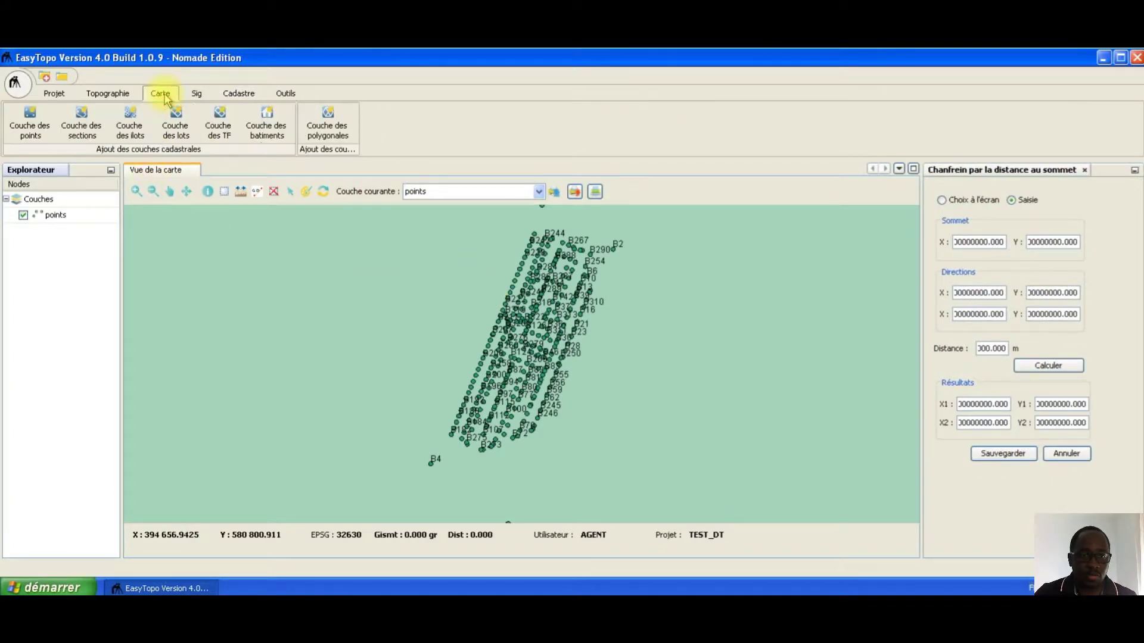
pyautogui.click(176, 124)
pyautogui.click(135, 192)
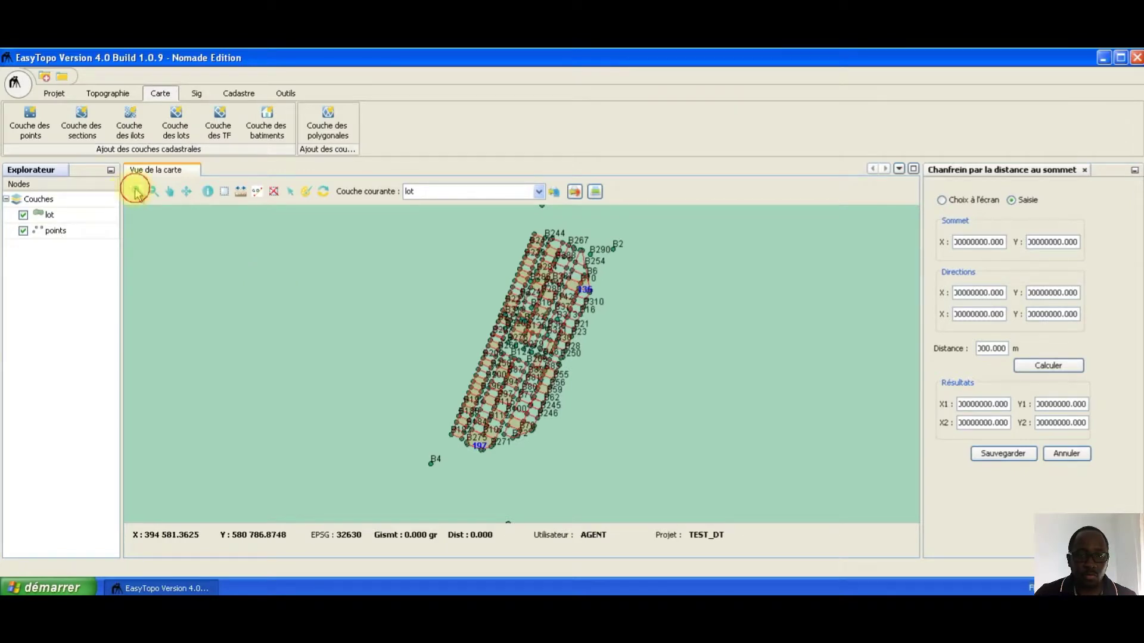
pyautogui.moveTo(481, 322); pyautogui.dragTo(589, 388)
pyautogui.click(324, 191)
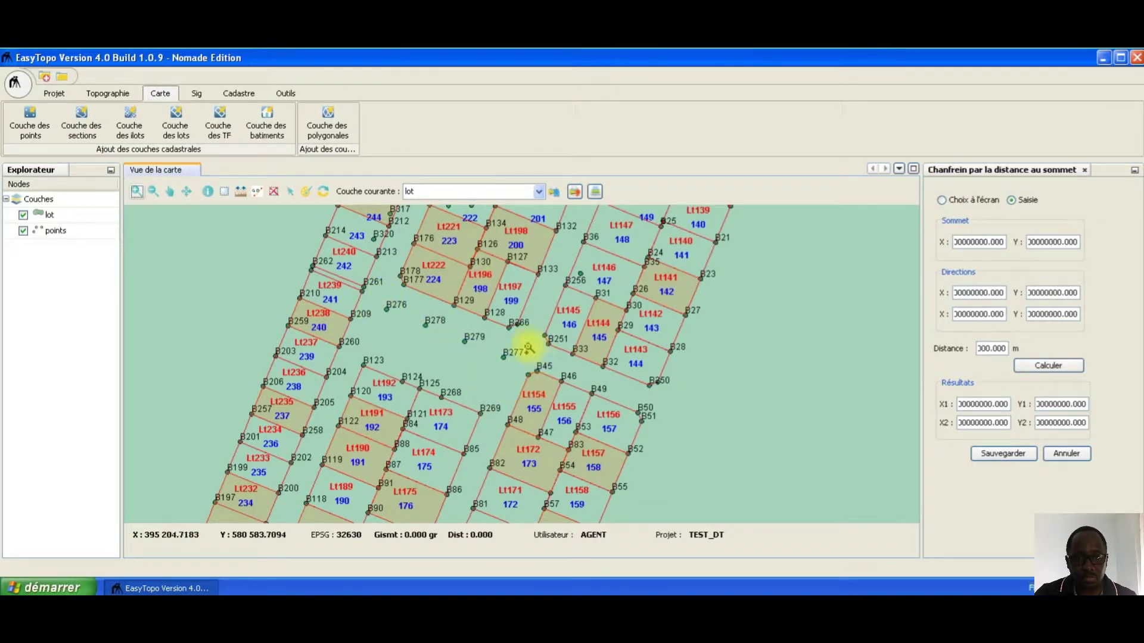
pyautogui.moveTo(327, 286); pyautogui.dragTo(380, 324)
pyautogui.click(424, 358)
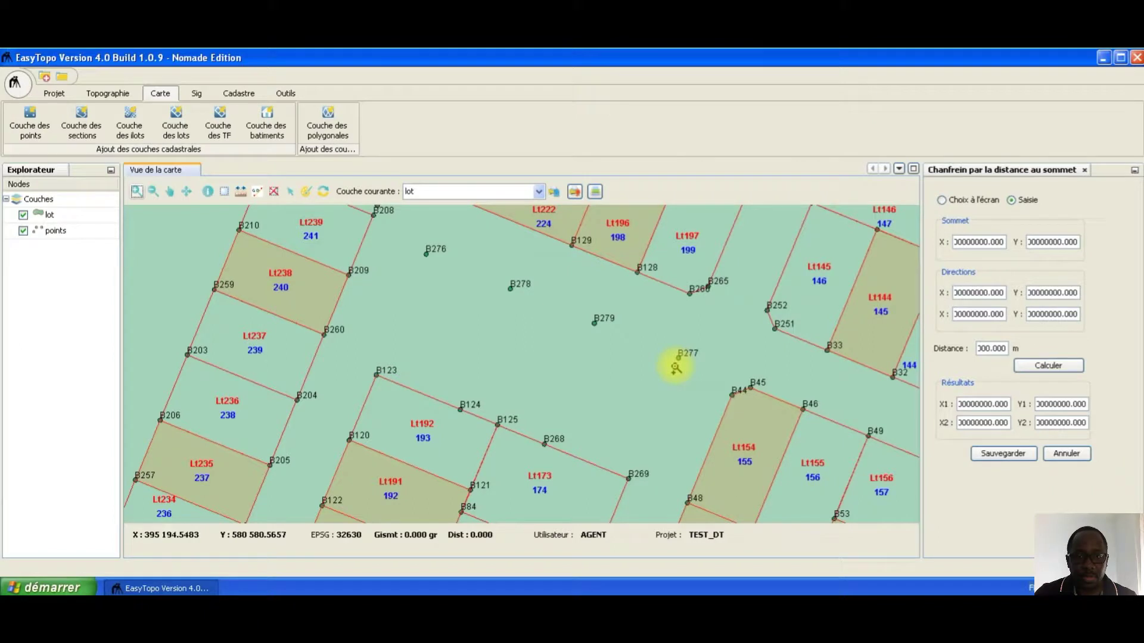
# Step: Make points the current layer and set the vertex-distance chamfer to on-screen selection (Choix à l'écran)
pyautogui.click(962, 201)
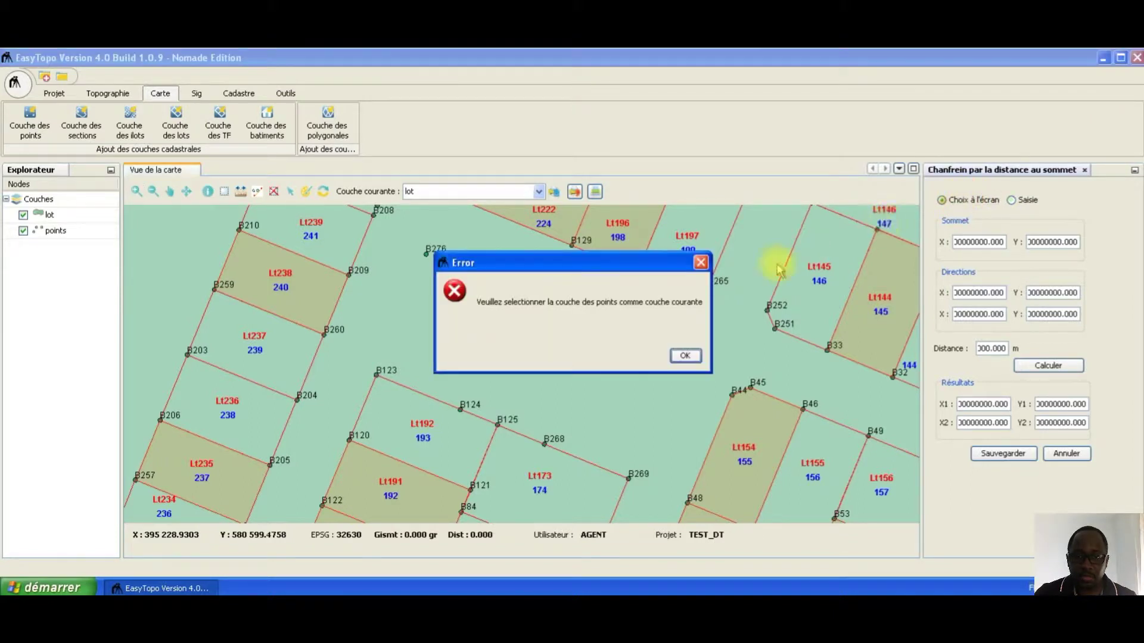
pyautogui.click(700, 263)
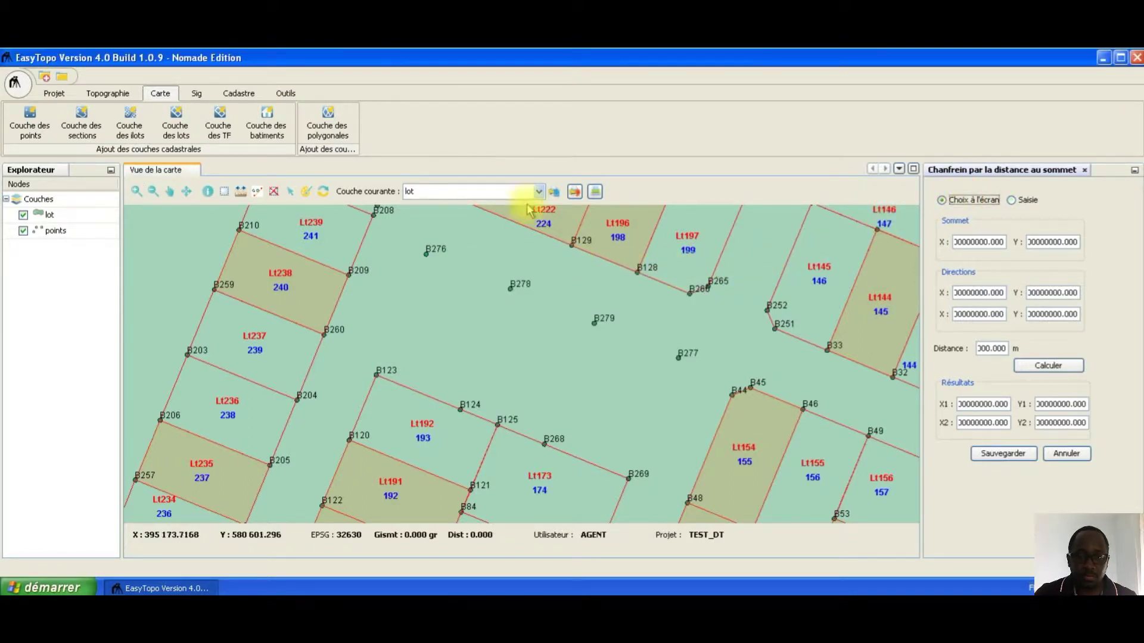
pyautogui.click(539, 192)
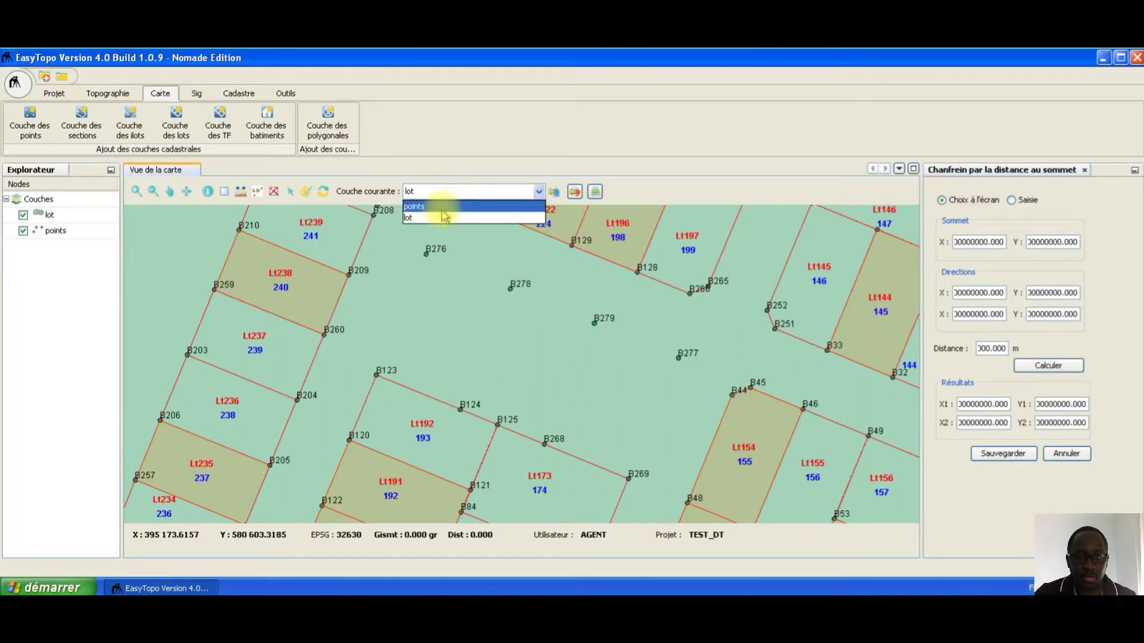
pyautogui.click(496, 209)
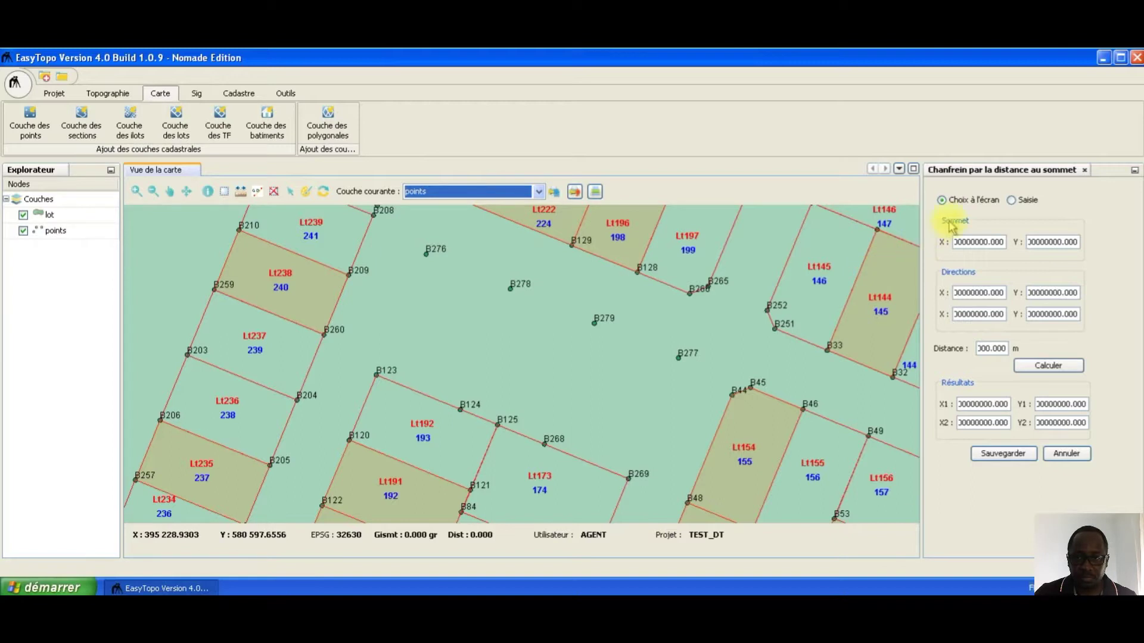
pyautogui.click(971, 201)
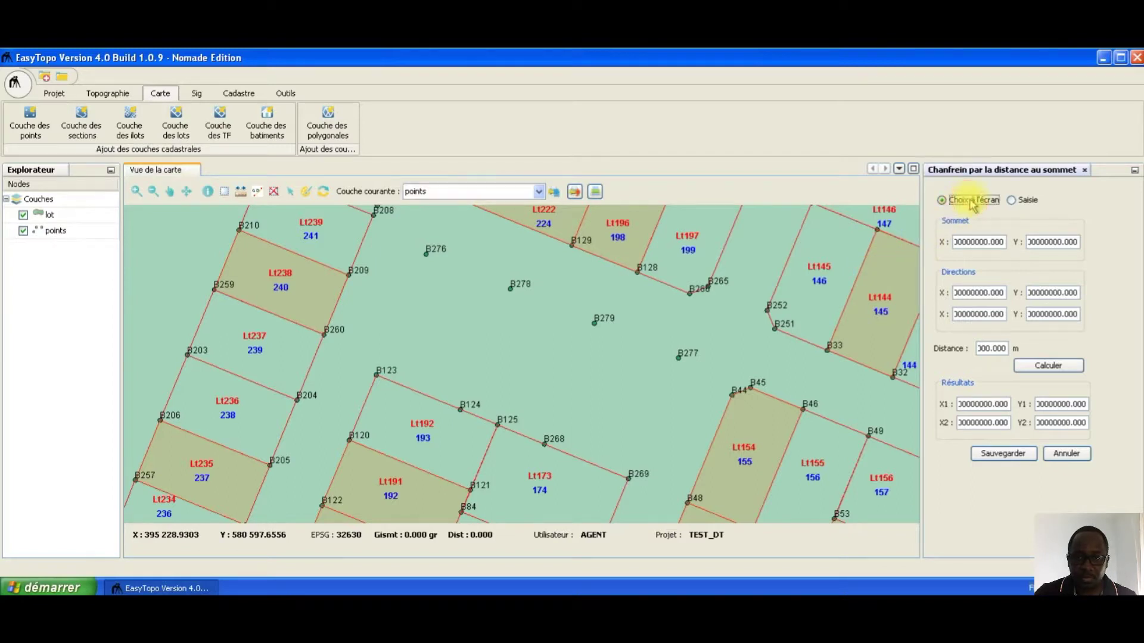
# Step: Calculate the chamfer at vertex B276 with directions B123 and B278 and a distance of 2 m
pyautogui.click(429, 255)
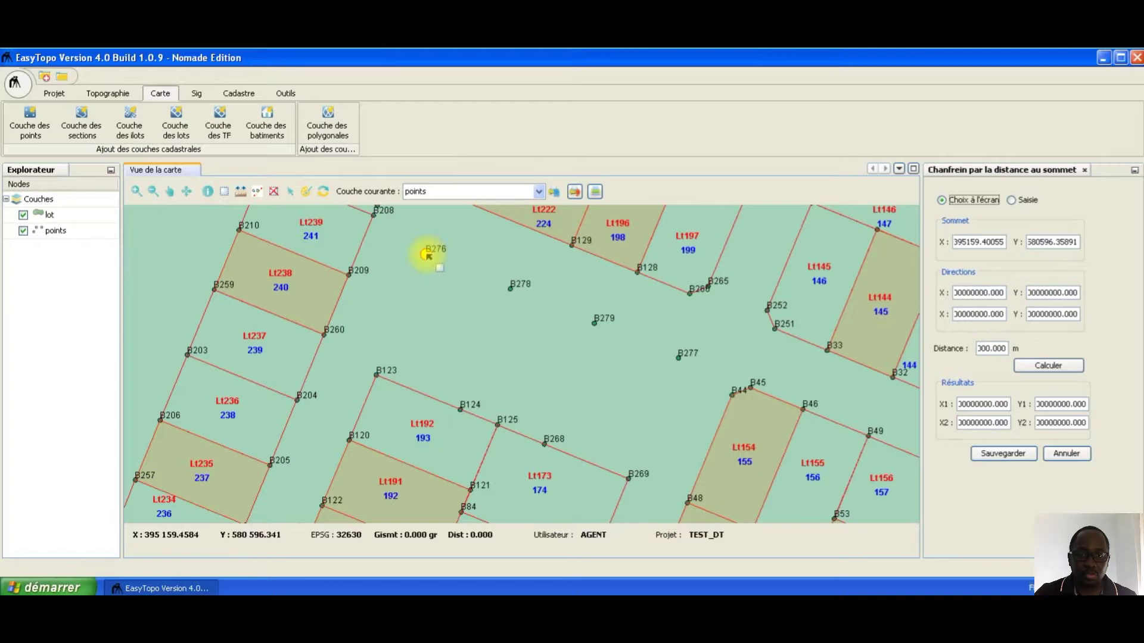
pyautogui.click(377, 376)
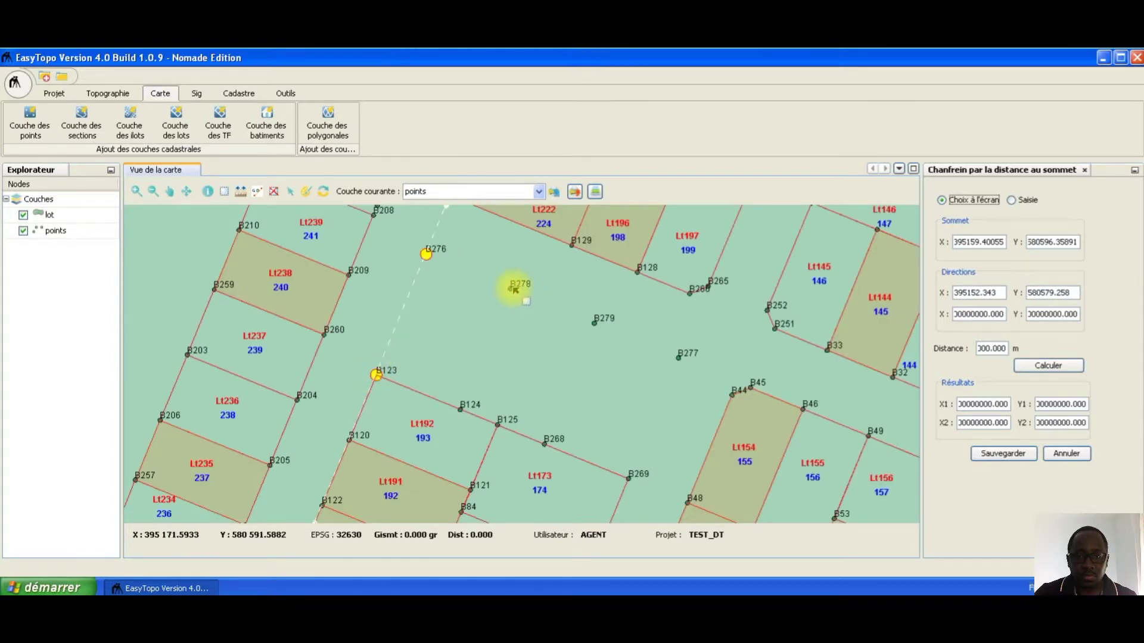
pyautogui.click(511, 288)
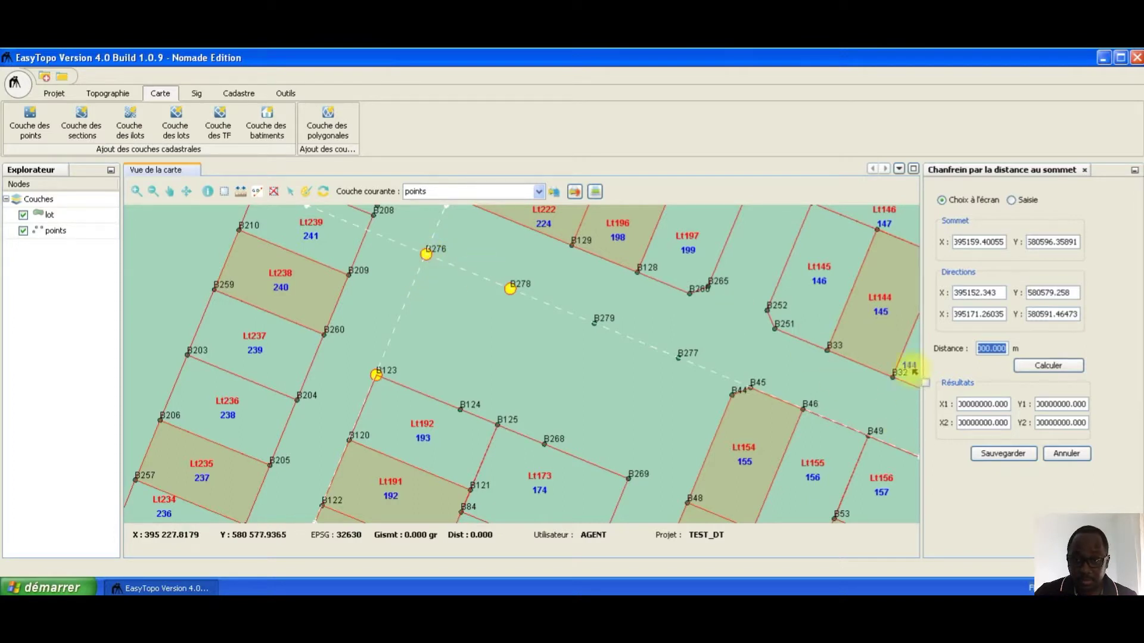
pyautogui.write('2')
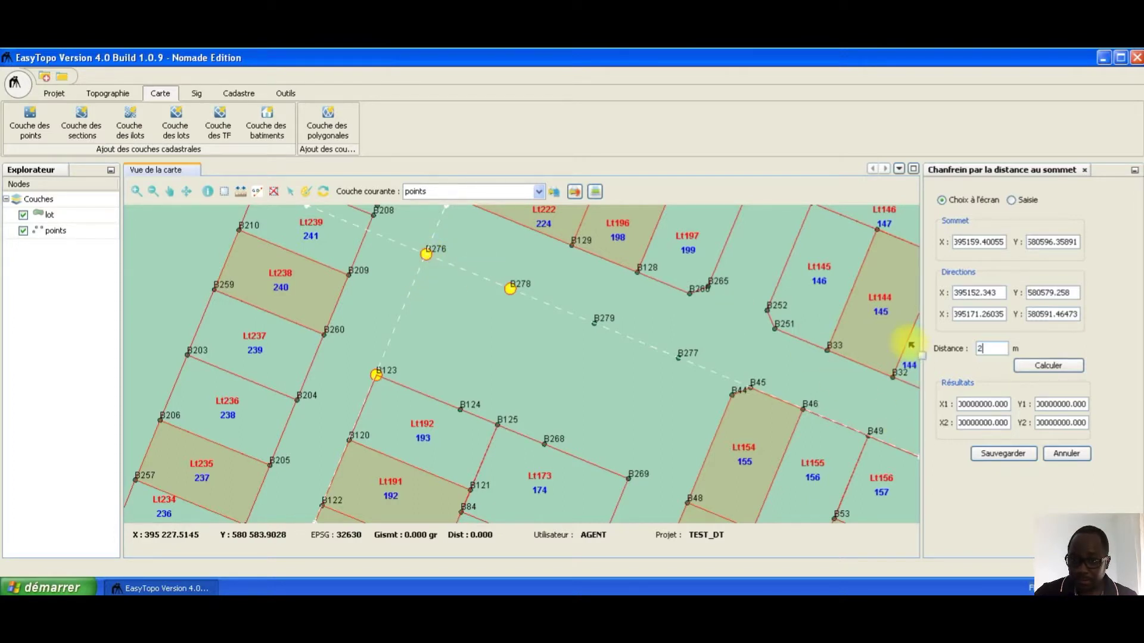
pyautogui.click(1048, 367)
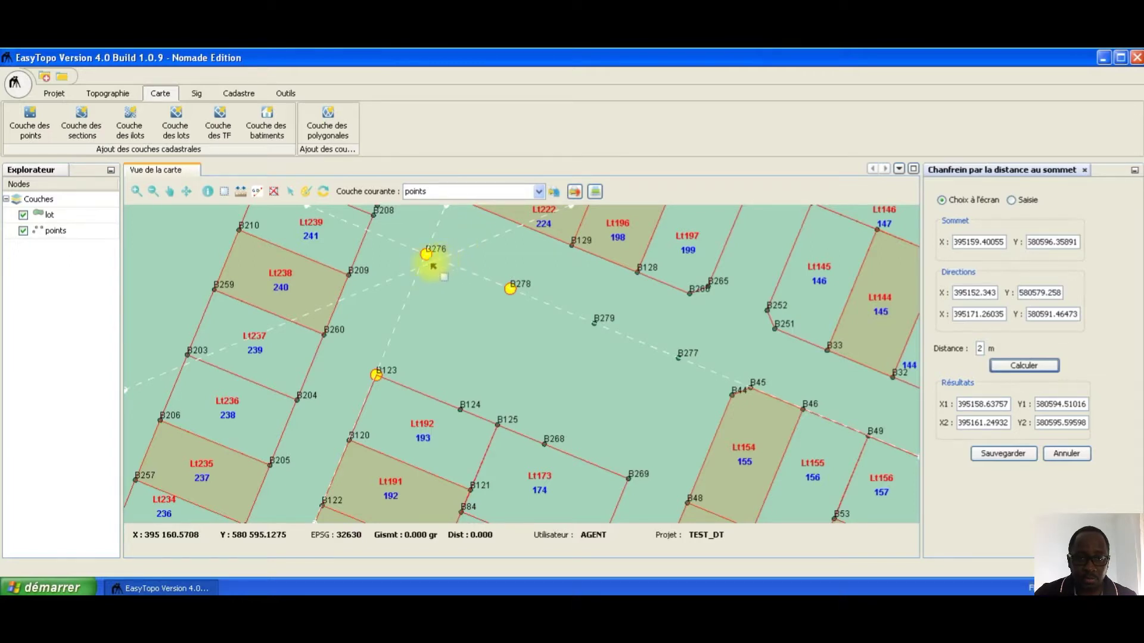
# Step: Save the two calculated chamfer points to the Point divers layer and close the vertex-distance chamfer tool
pyautogui.click(1003, 454)
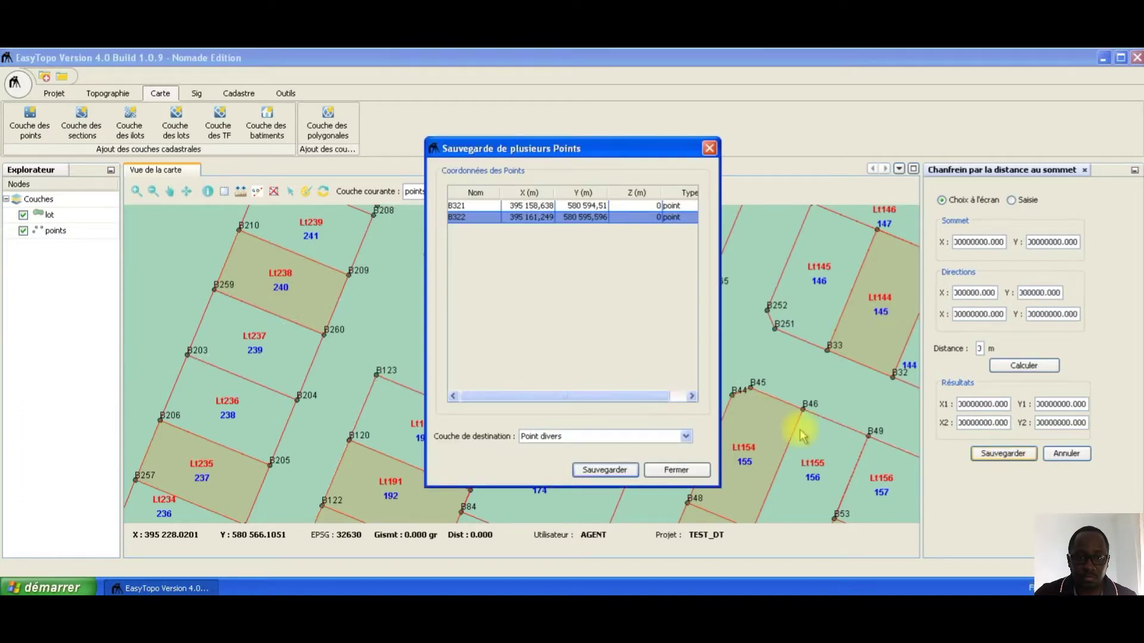
pyautogui.click(601, 472)
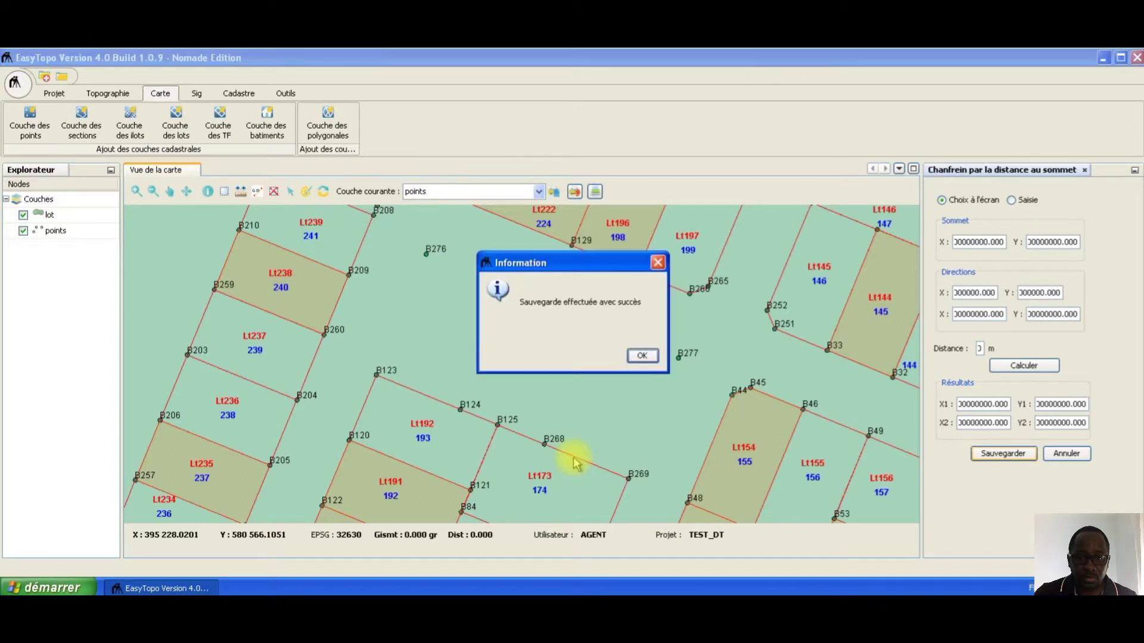
pyautogui.click(641, 356)
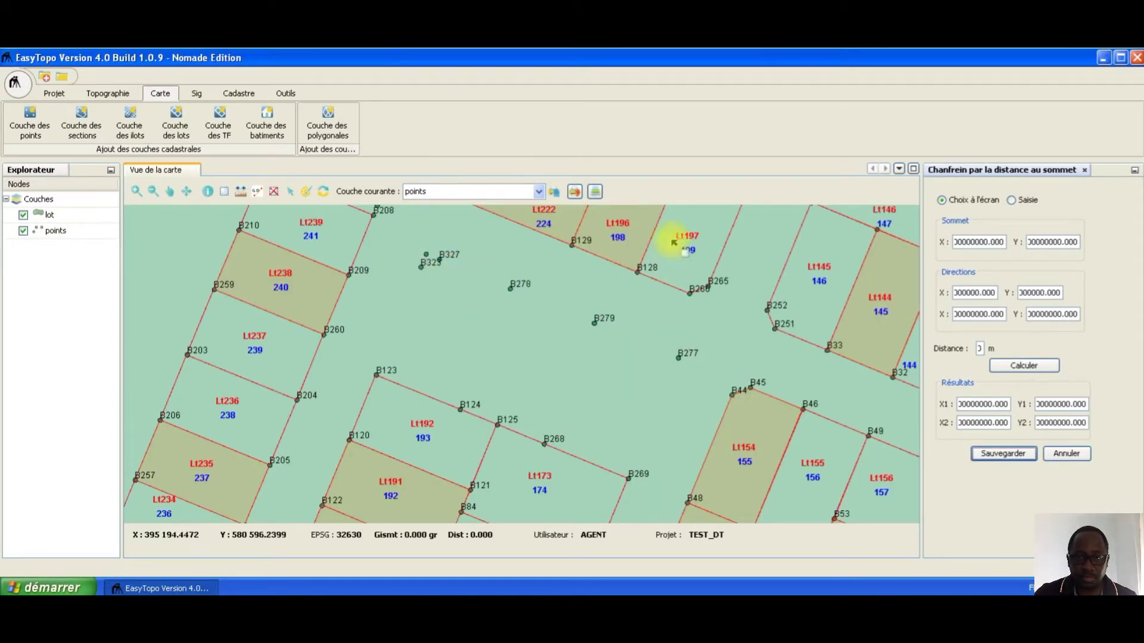
pyautogui.click(1086, 171)
# Step: Start the lot tool Chanfrein par Distance à la base with on-screen selection (Choix à l'écran)
pyautogui.click(239, 94)
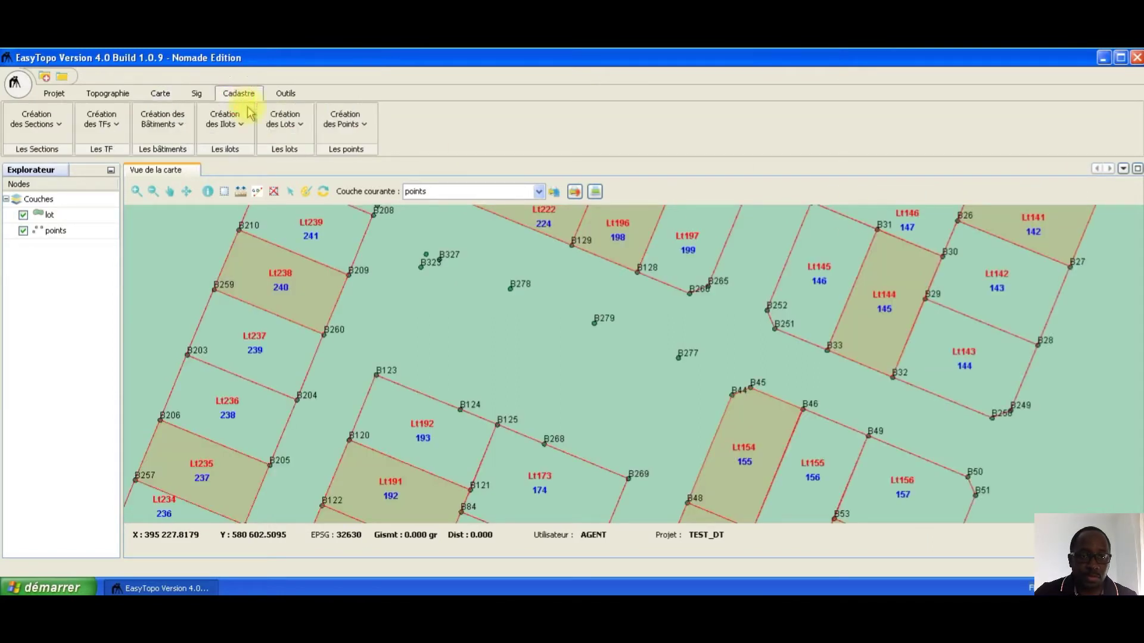
pyautogui.click(281, 122)
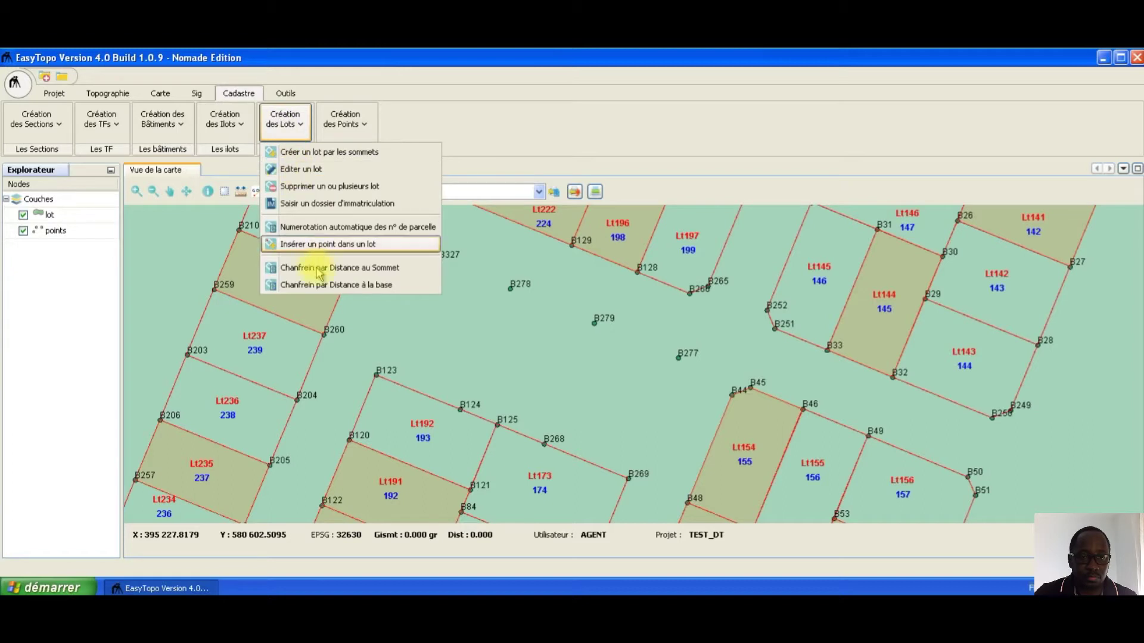
pyautogui.click(416, 286)
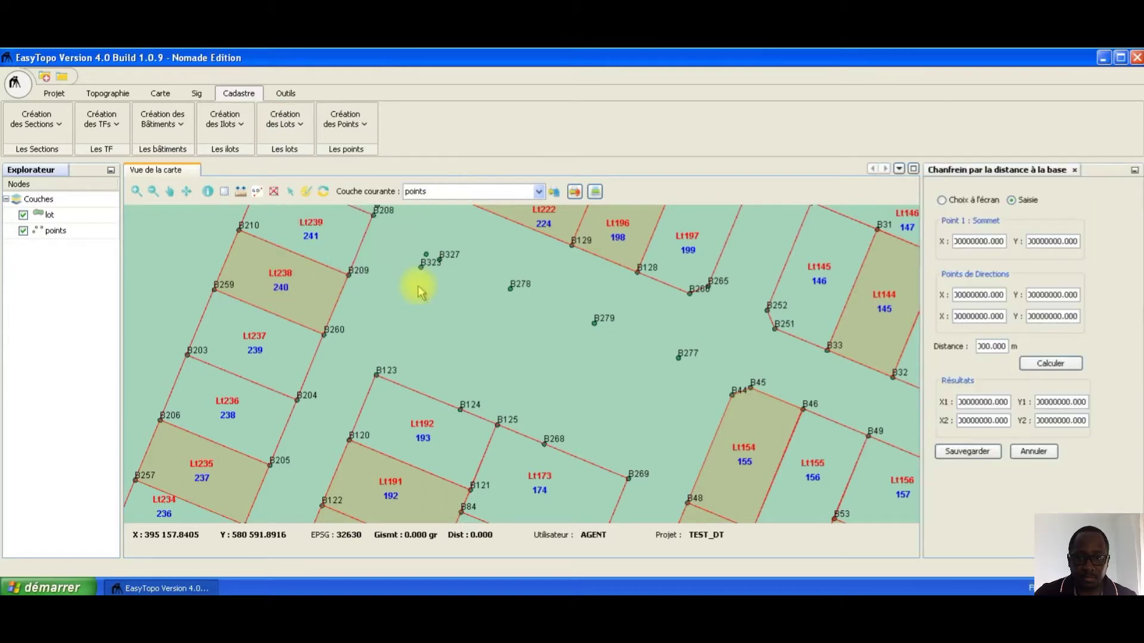
pyautogui.click(965, 202)
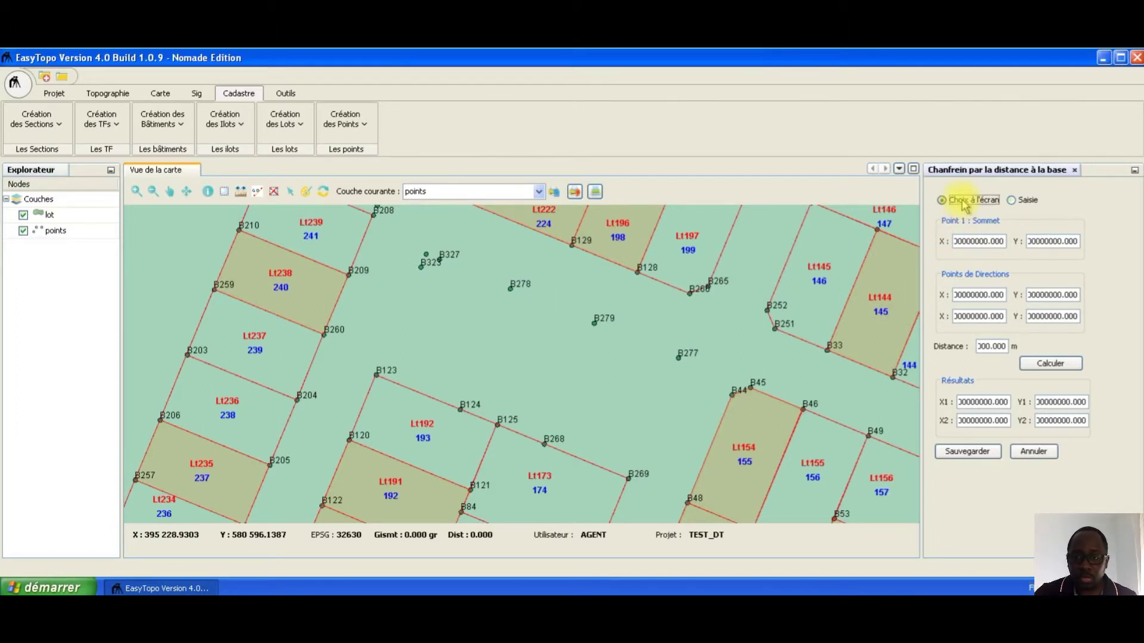
# Step: Calculate the base-distance chamfer at vertex B277 with directions B279 and B269 and a distance of 2.8 m
pyautogui.click(679, 360)
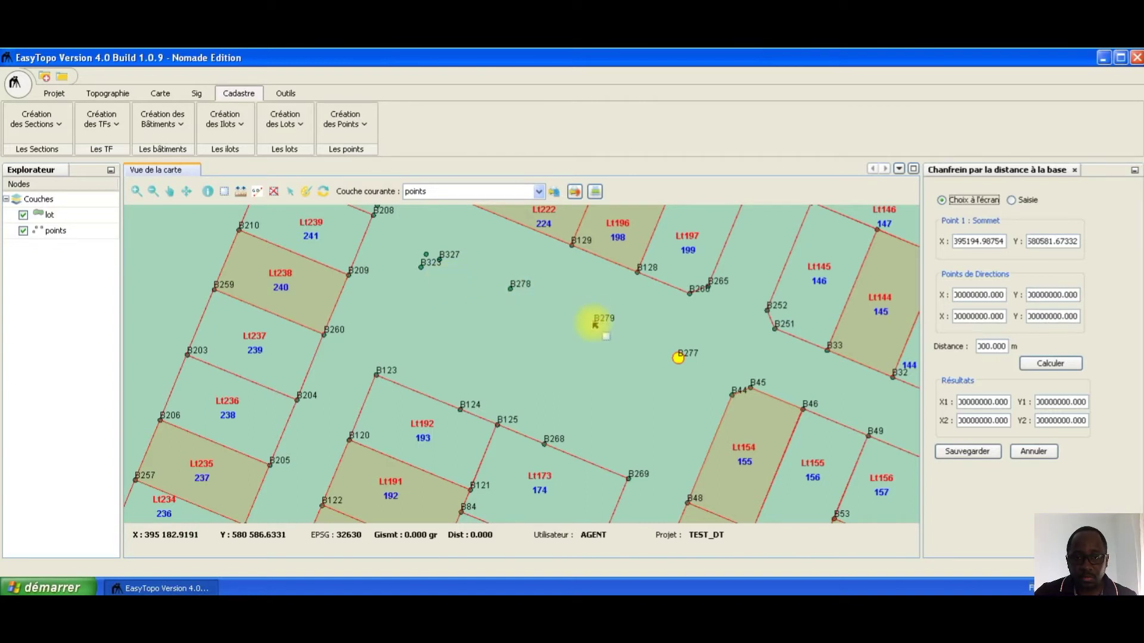
pyautogui.click(594, 323)
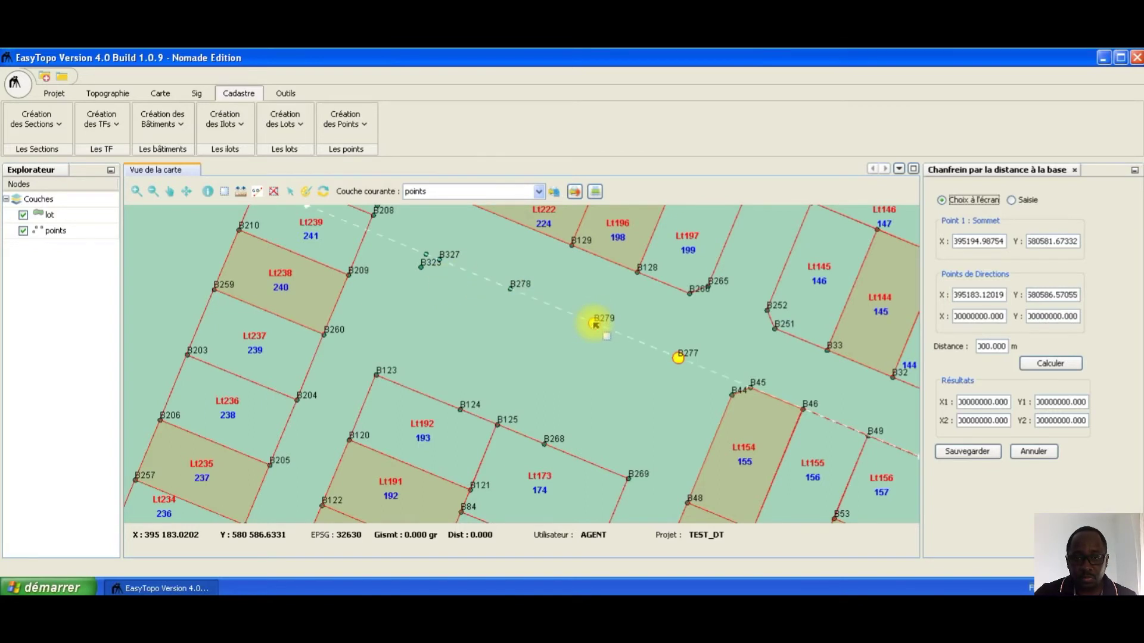
pyautogui.click(630, 480)
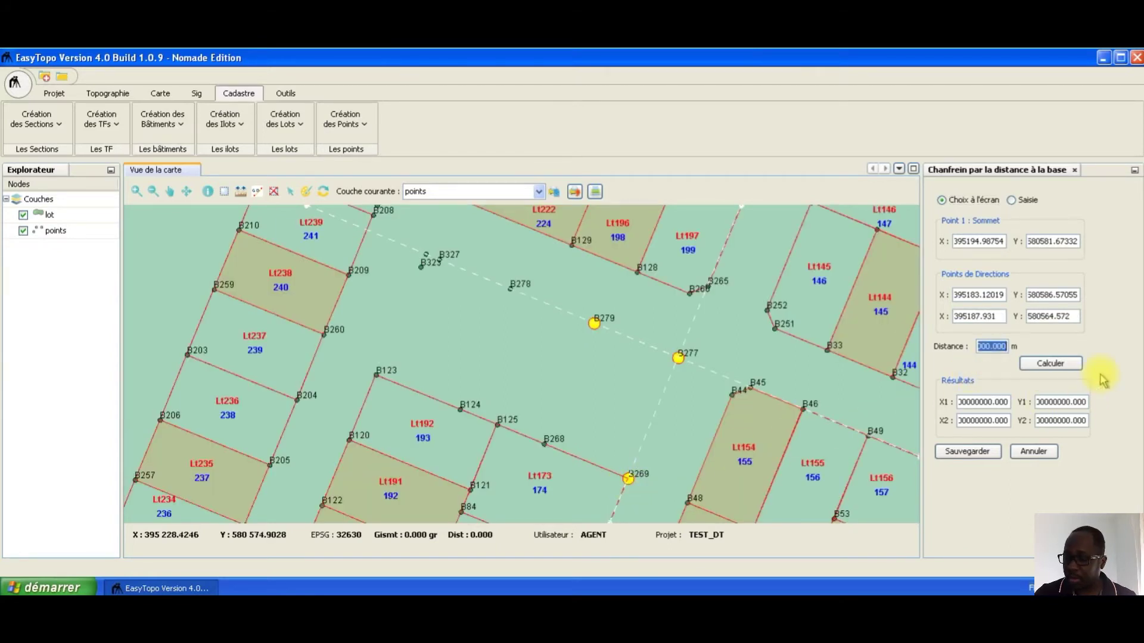
pyautogui.write('2.8')
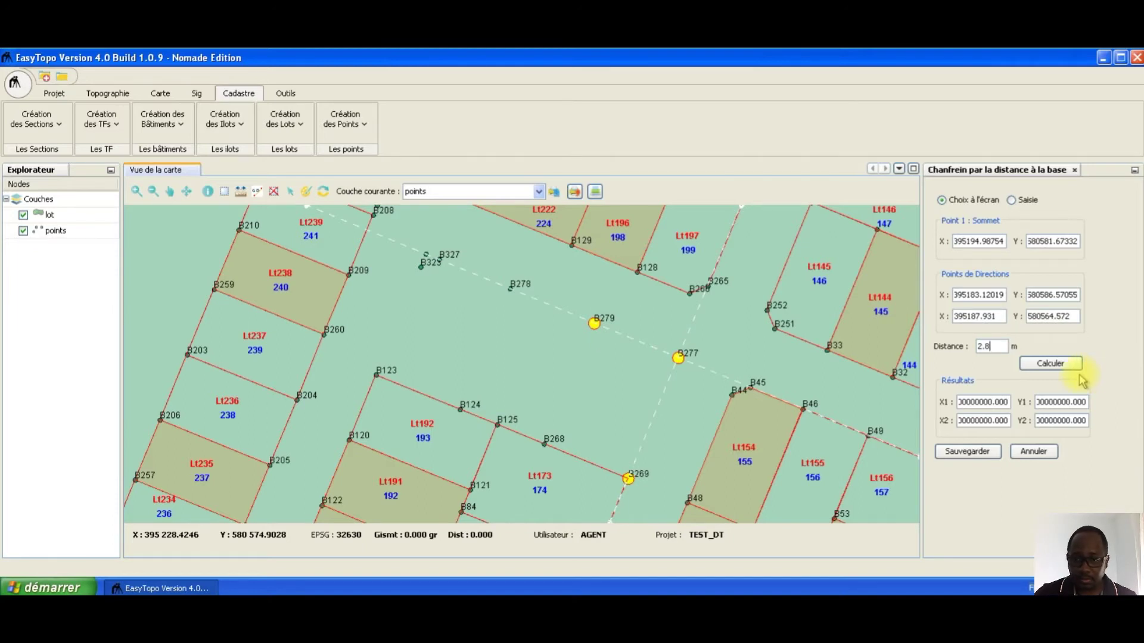
pyautogui.click(1063, 367)
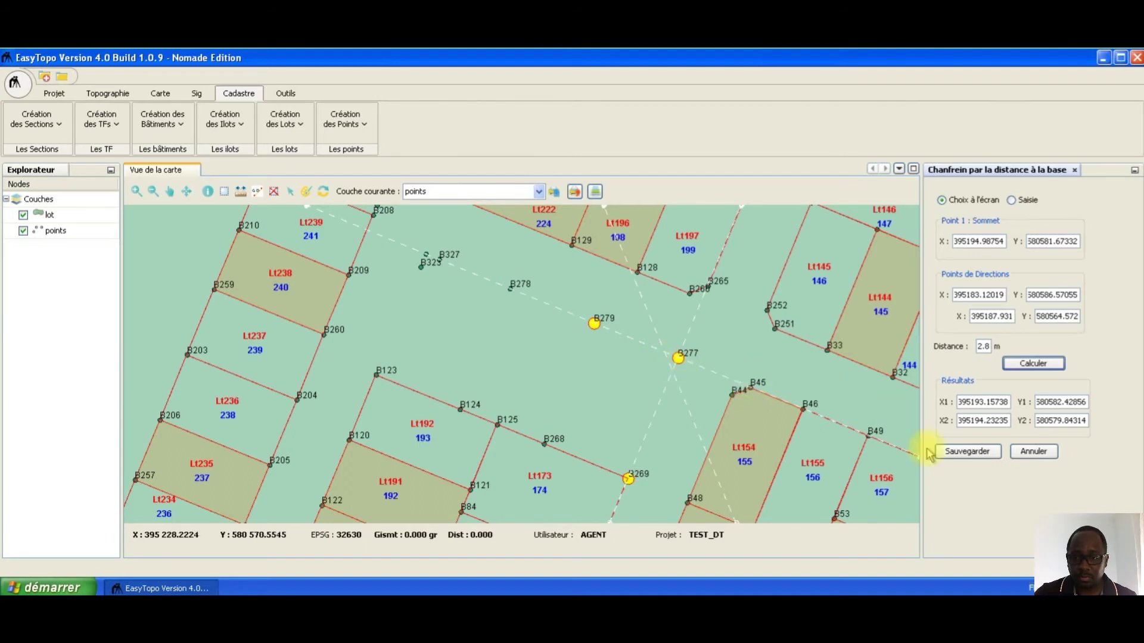
# Step: Save the two points calculated for the base-distance chamfer at B277
pyautogui.click(983, 460)
pyautogui.click(623, 472)
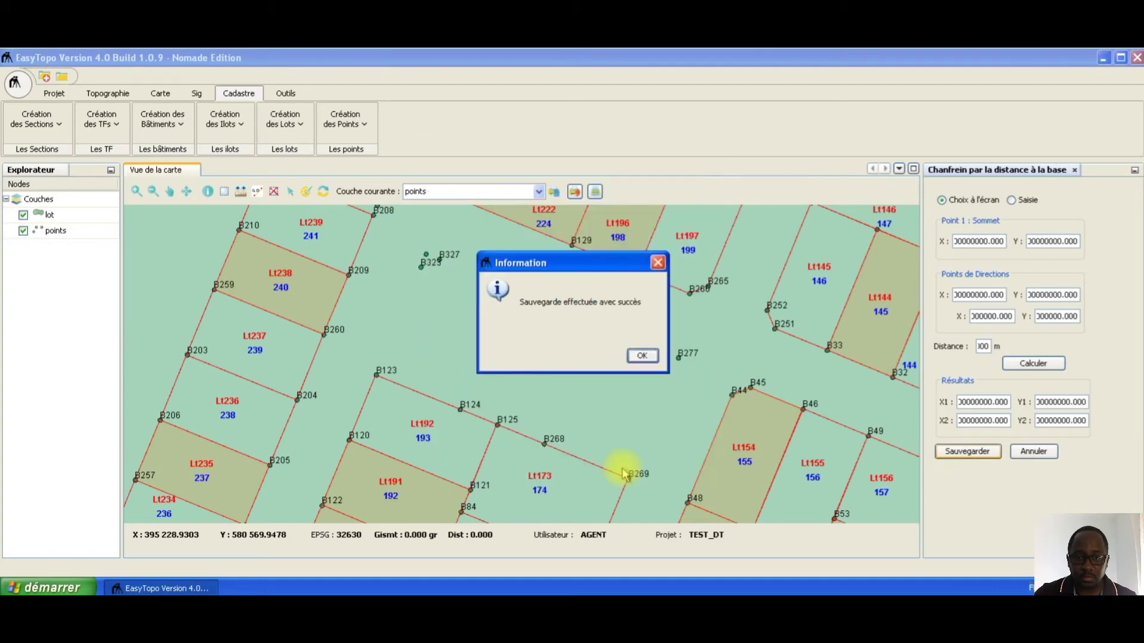
pyautogui.click(643, 356)
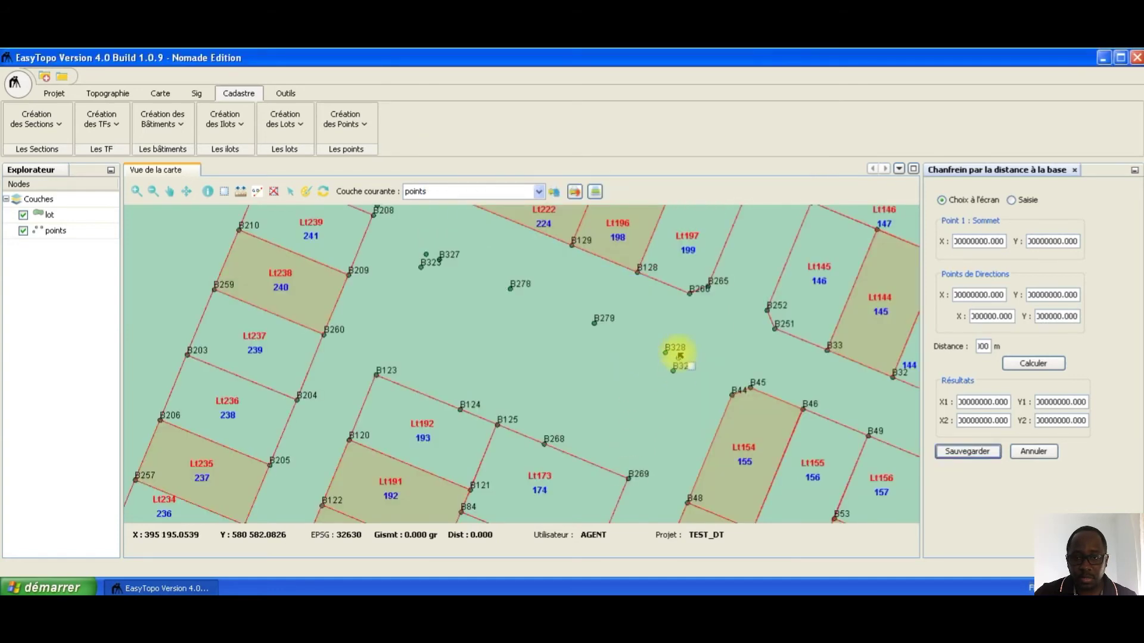